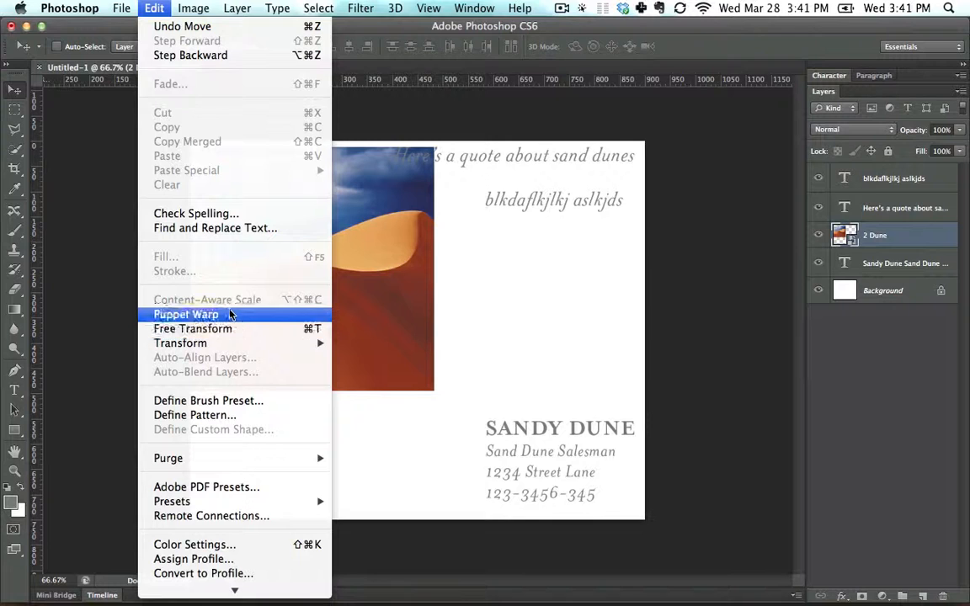
Step: Scale the 2 Dune image to about 36% so it spans the canvas, with its upper corners aligned to the canvas
{"action": "left_click", "coordinate": [235, 328]}
{"action": "left_click_drag", "start_coordinate": [436, 393], "coordinate": [736, 508]}
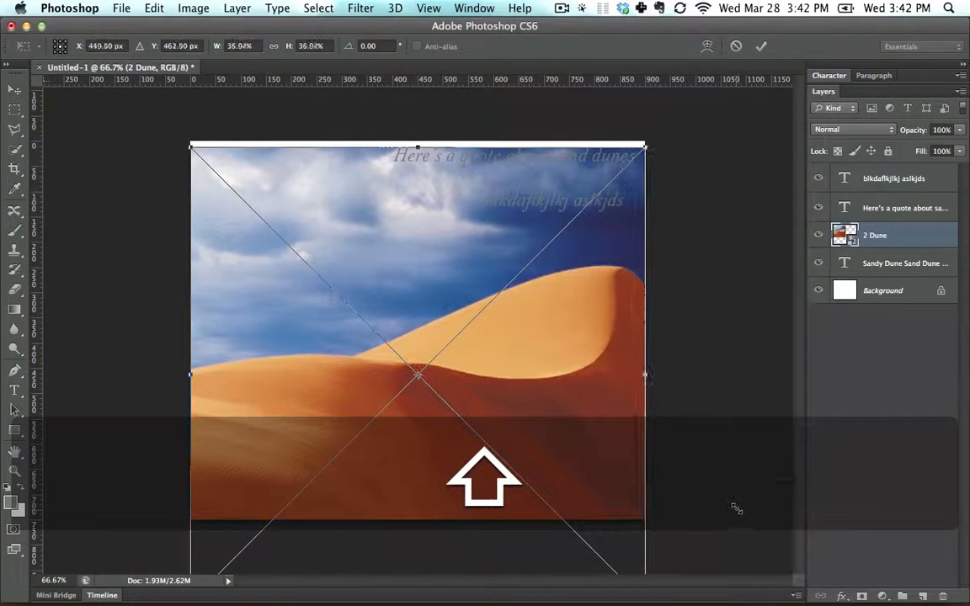
{"action": "left_click_drag", "start_coordinate": [237, 176], "coordinate": [237, 170]}
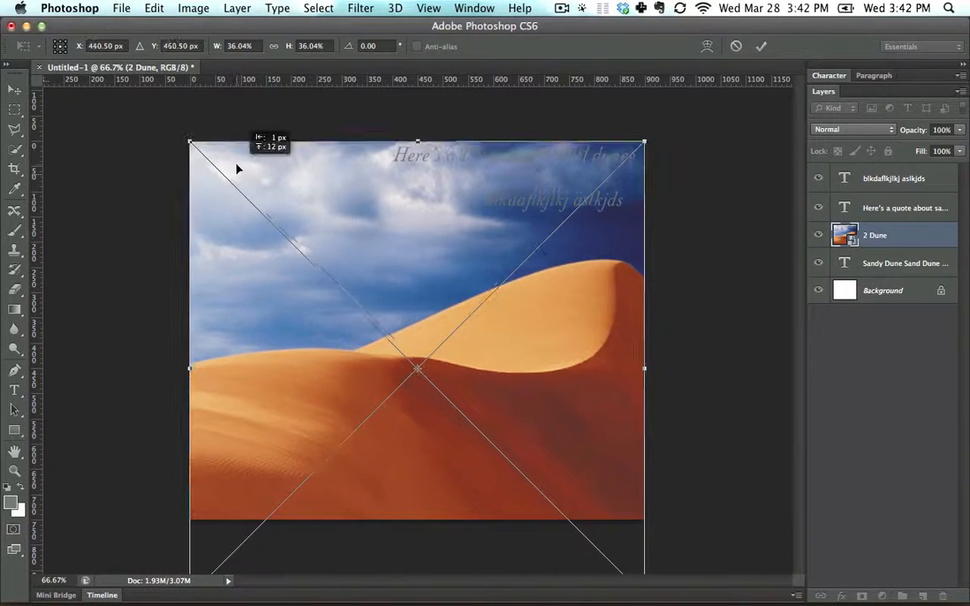
{"action": "key", "text": "shift"}
{"action": "key", "text": "Return"}
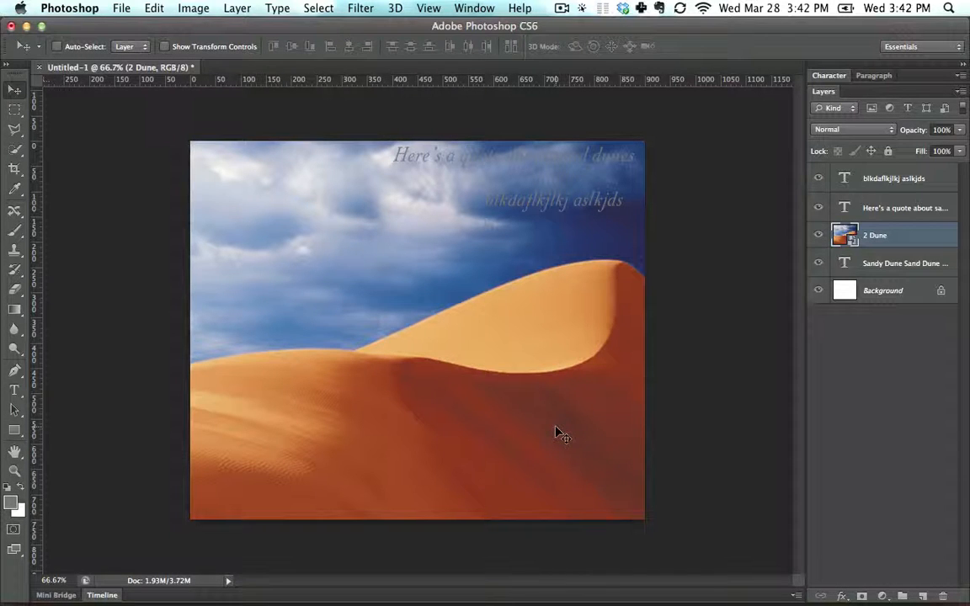
{"action": "left_click", "coordinate": [833, 77]}
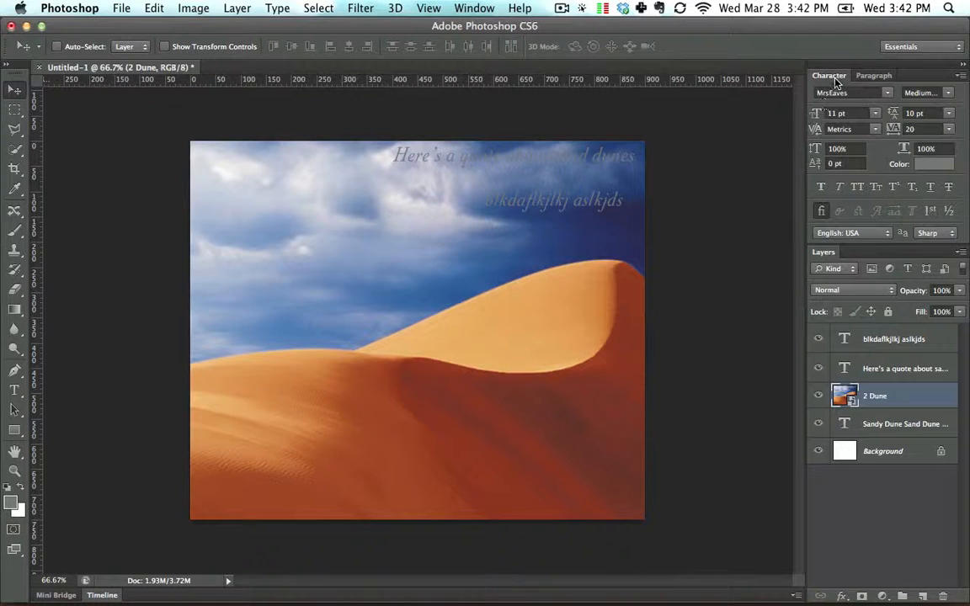
{"action": "left_click", "coordinate": [834, 77]}
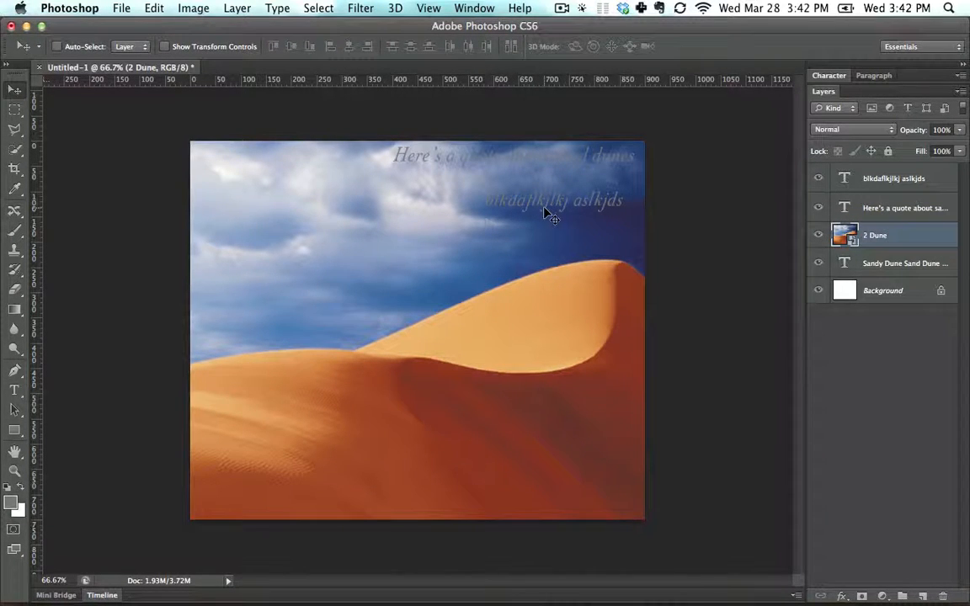
Step: Lower the dune image on the canvas, try copying its visible area to a new layer moved upward, and undo the copy
{"action": "left_click_drag", "start_coordinate": [546, 202], "coordinate": [501, 296]}
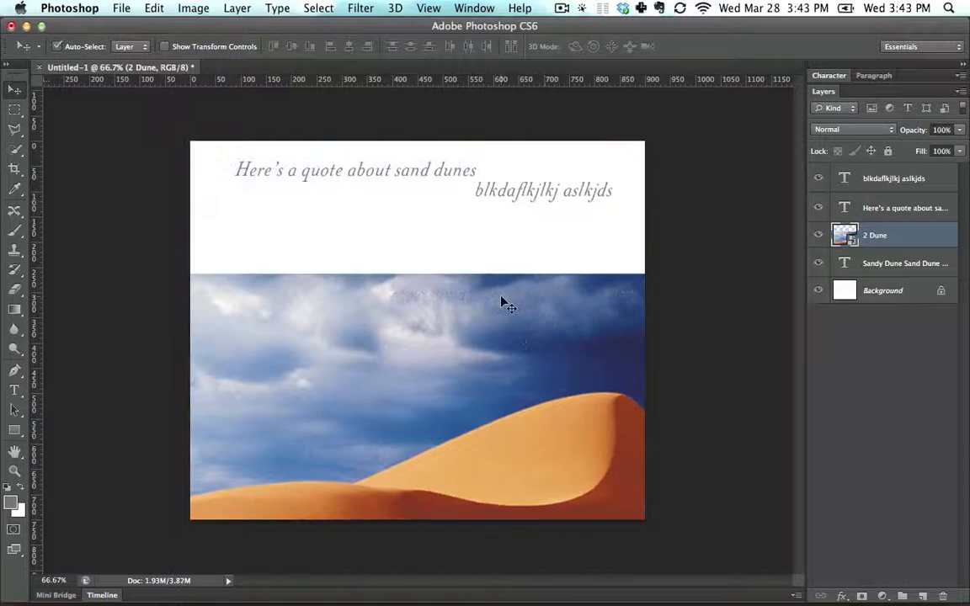
{"action": "key", "text": "super+a"}
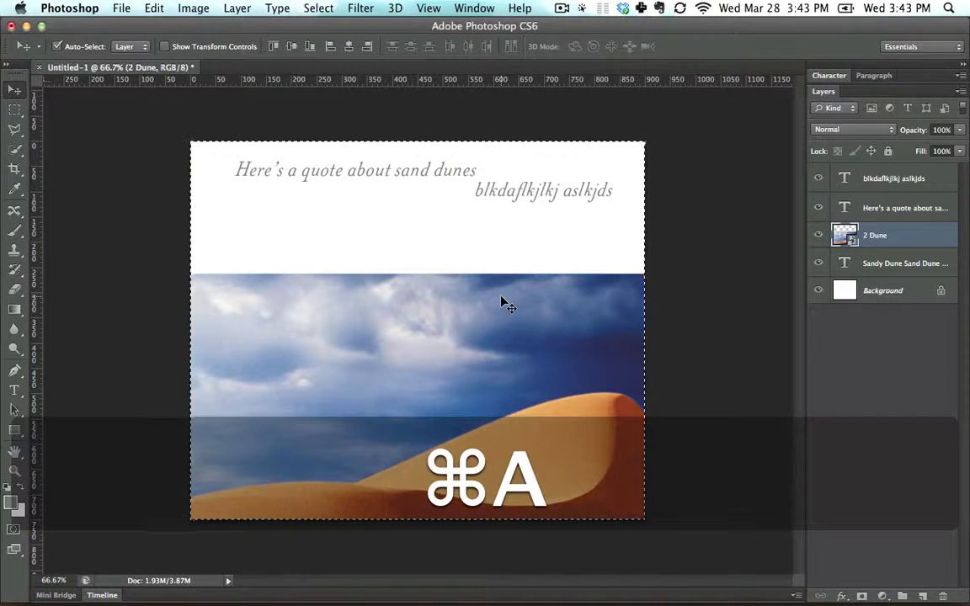
{"action": "key", "text": "super+c"}
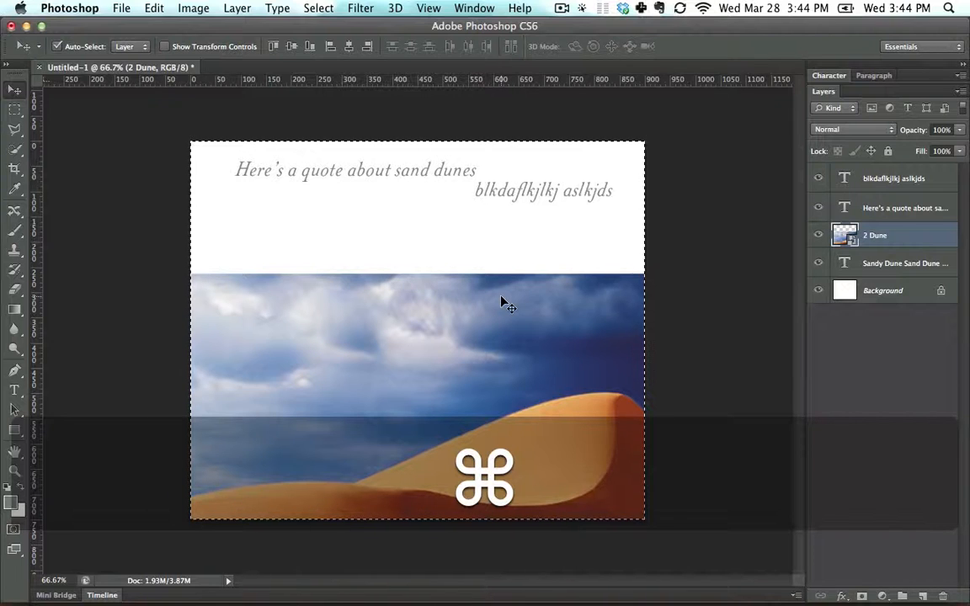
{"action": "key", "text": "super+v"}
{"action": "left_click_drag", "start_coordinate": [490, 312], "coordinate": [490, 275]}
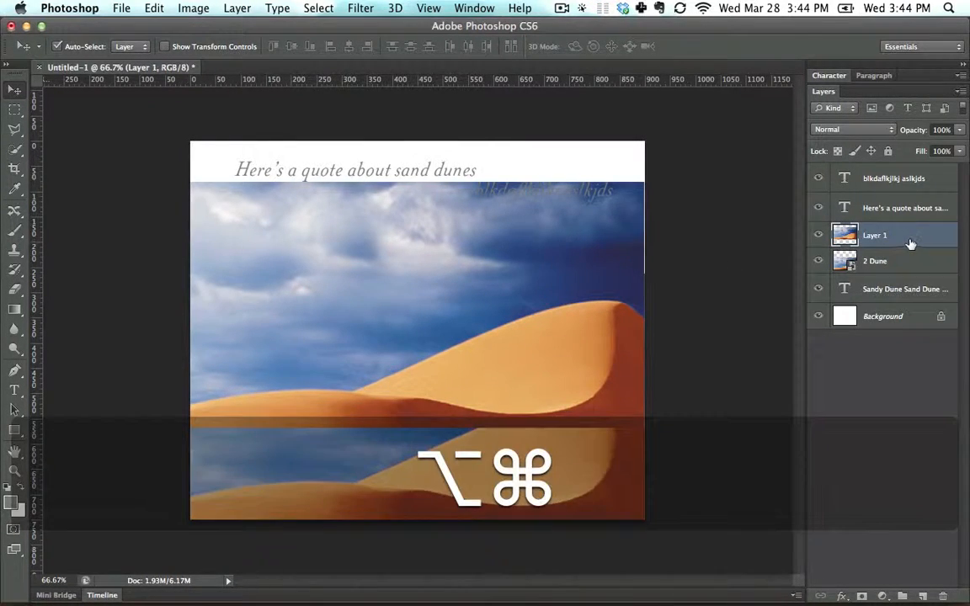
{"action": "key", "text": "alt+super+z"}
{"action": "key", "text": "alt+super+z"}
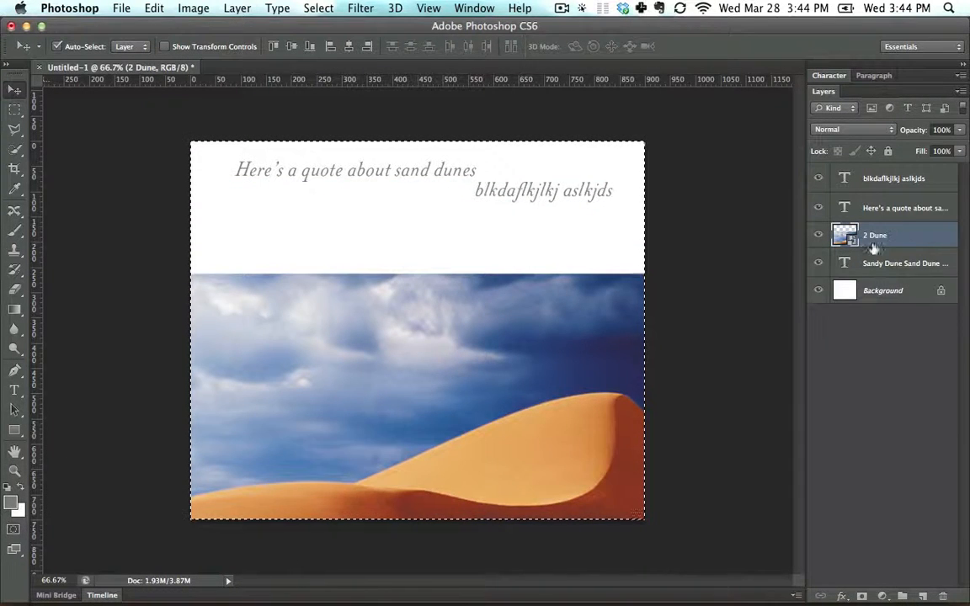
Step: Paste and reposition a copy of the dune image, delete that copy, and move the original back up to cover the canvas
{"action": "key", "text": "super"}
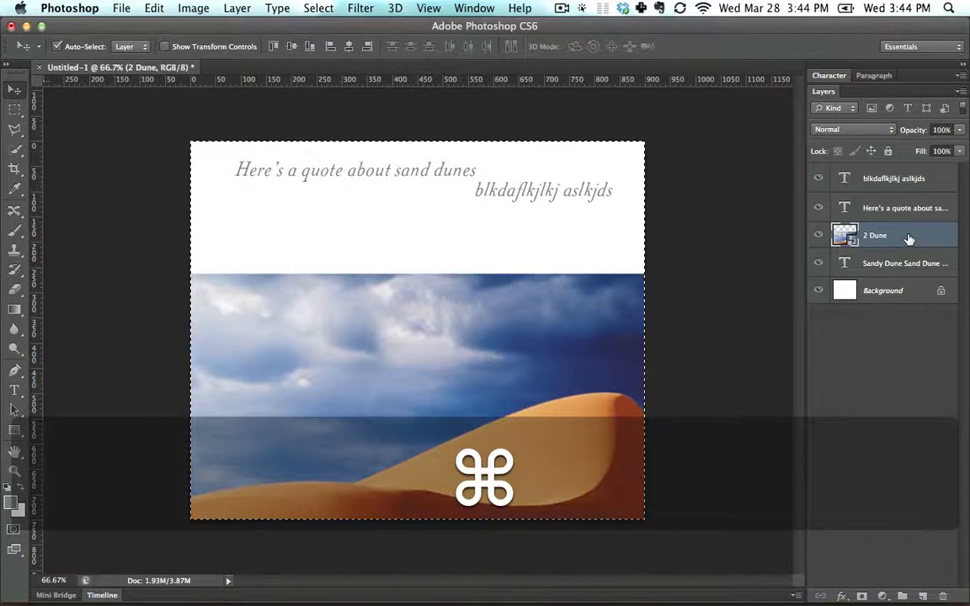
{"action": "key", "text": "super+v"}
{"action": "left_click_drag", "start_coordinate": [511, 293], "coordinate": [473, 257]}
{"action": "left_click_drag", "start_coordinate": [552, 479], "coordinate": [516, 452]}
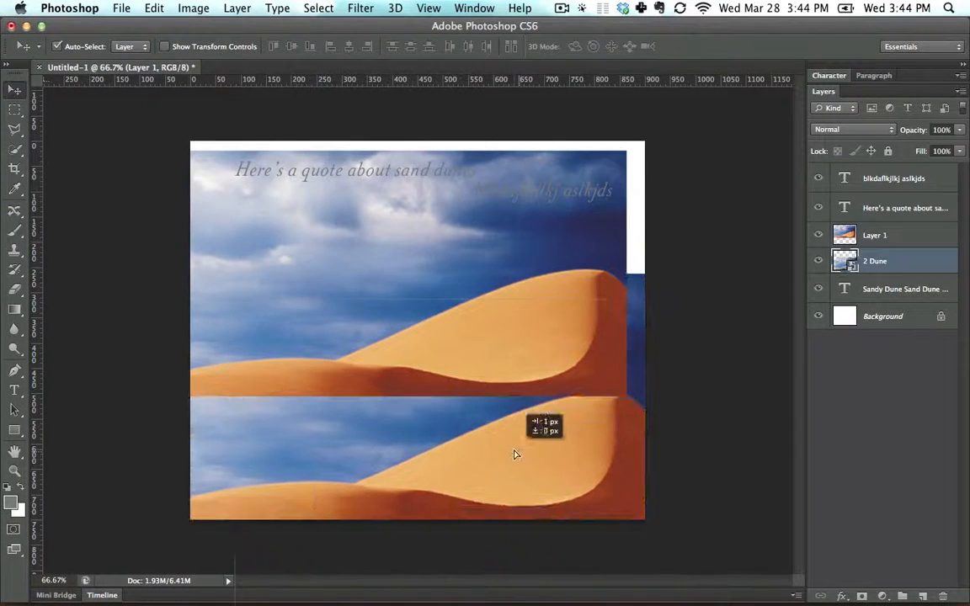
{"action": "left_click_drag", "start_coordinate": [475, 316], "coordinate": [488, 345]}
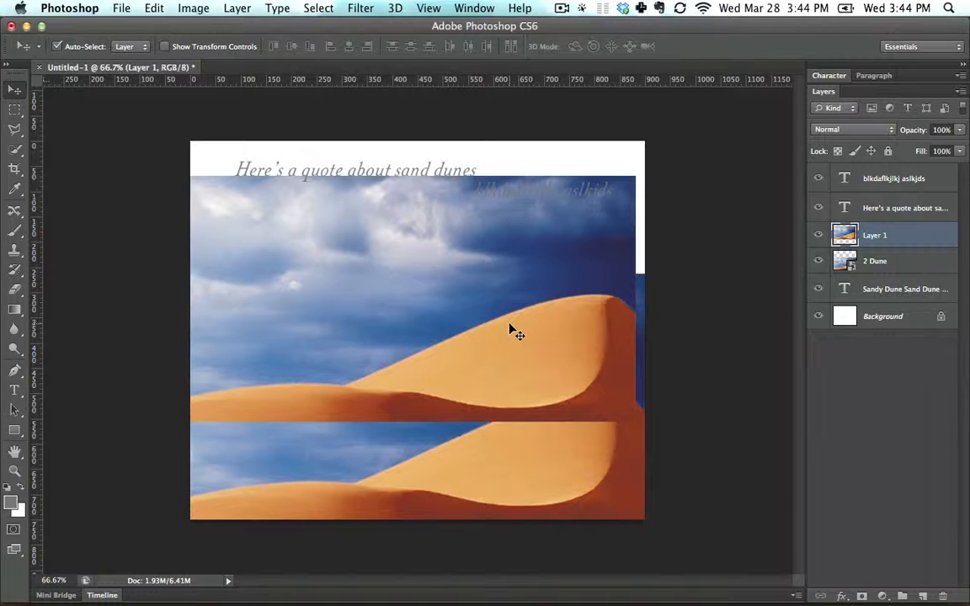
{"action": "key", "text": "BackSpace"}
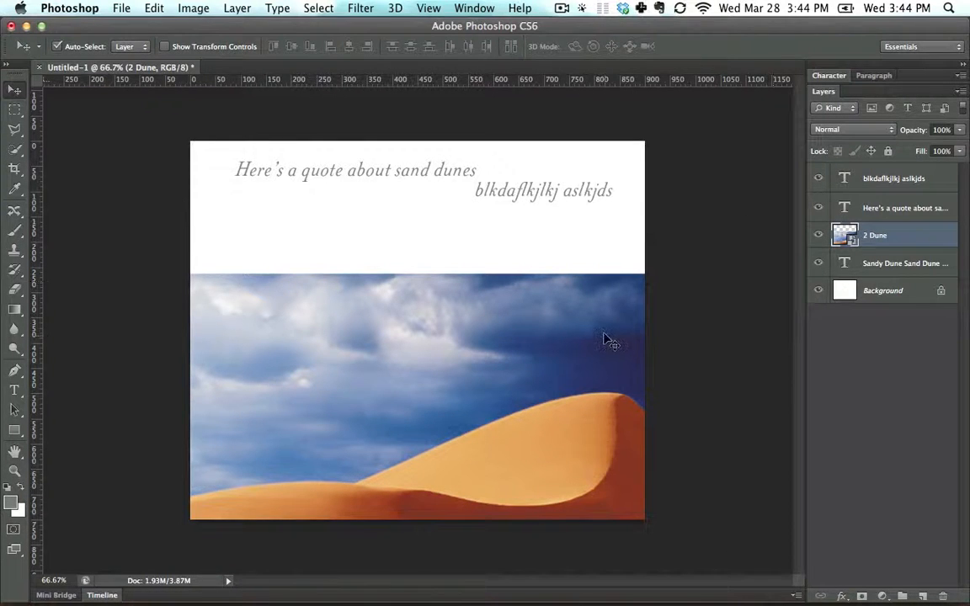
{"action": "left_click_drag", "start_coordinate": [604, 339], "coordinate": [606, 214]}
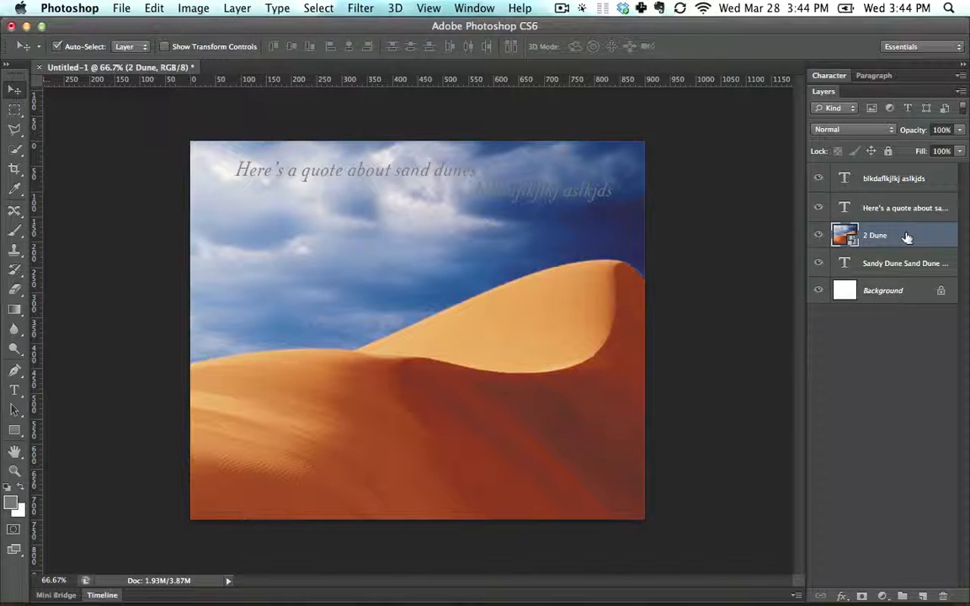
Step: Place the 2 Dune layer directly above the Background layer and lower its opacity to 23%
{"action": "left_click_drag", "start_coordinate": [908, 238], "coordinate": [906, 267]}
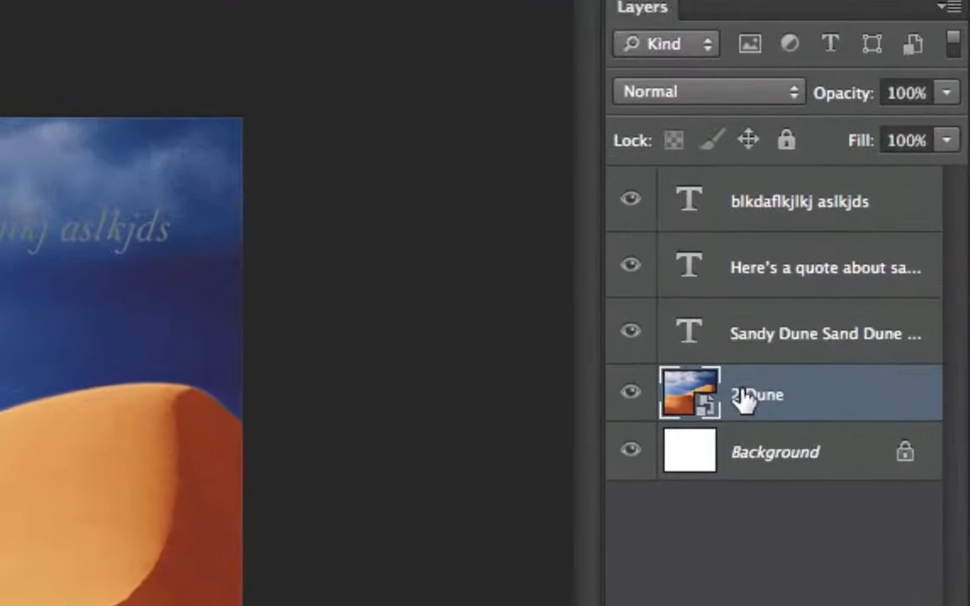
{"action": "left_click", "coordinate": [960, 130]}
{"action": "left_click_drag", "start_coordinate": [931, 129], "coordinate": [824, 136]}
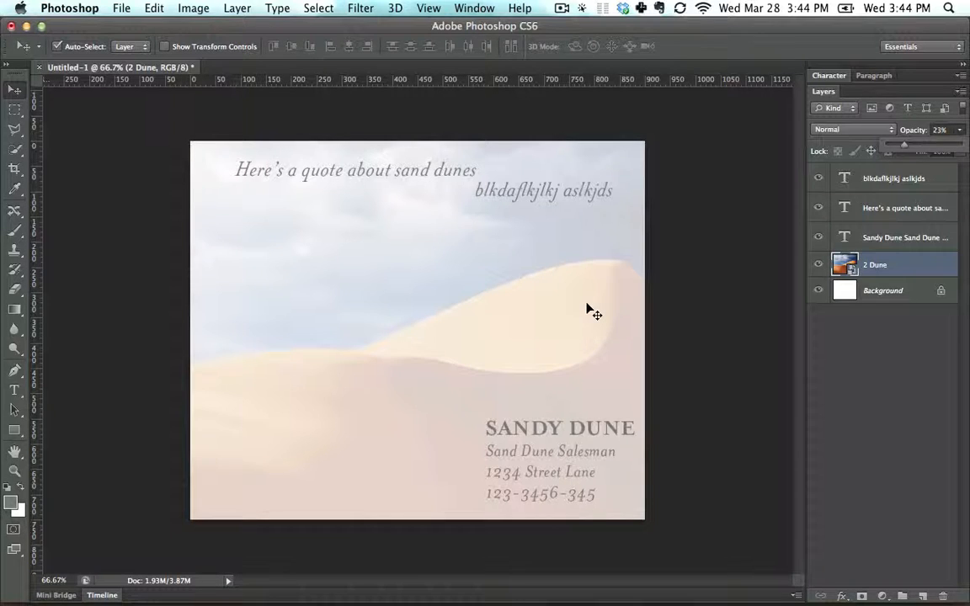
Step: Place 3 Lake(16bit).tif from Finder above the contact text layer, scaled down into the card's lower-left area
{"action": "left_click", "coordinate": [864, 237]}
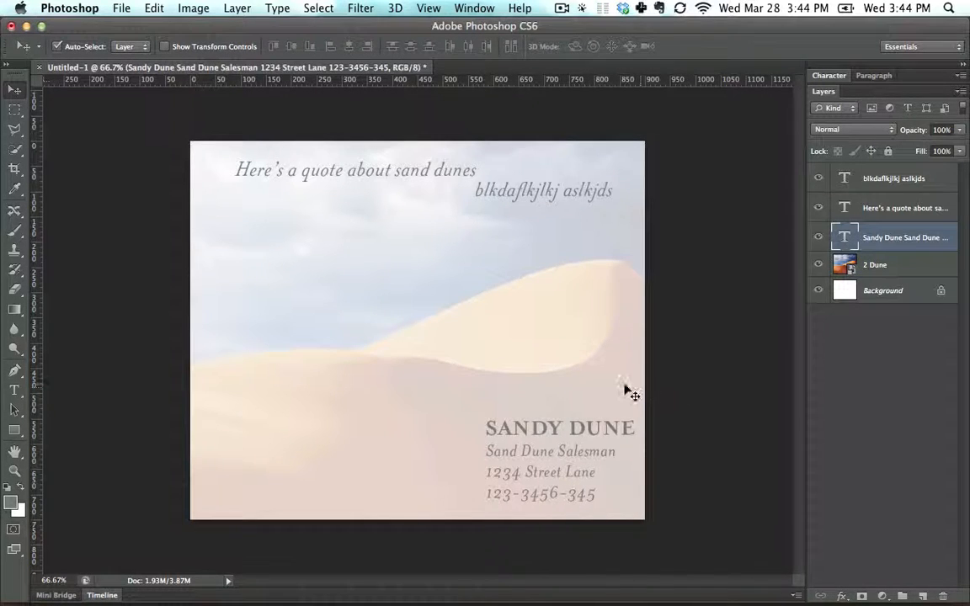
{"action": "key", "text": "super+Tab"}
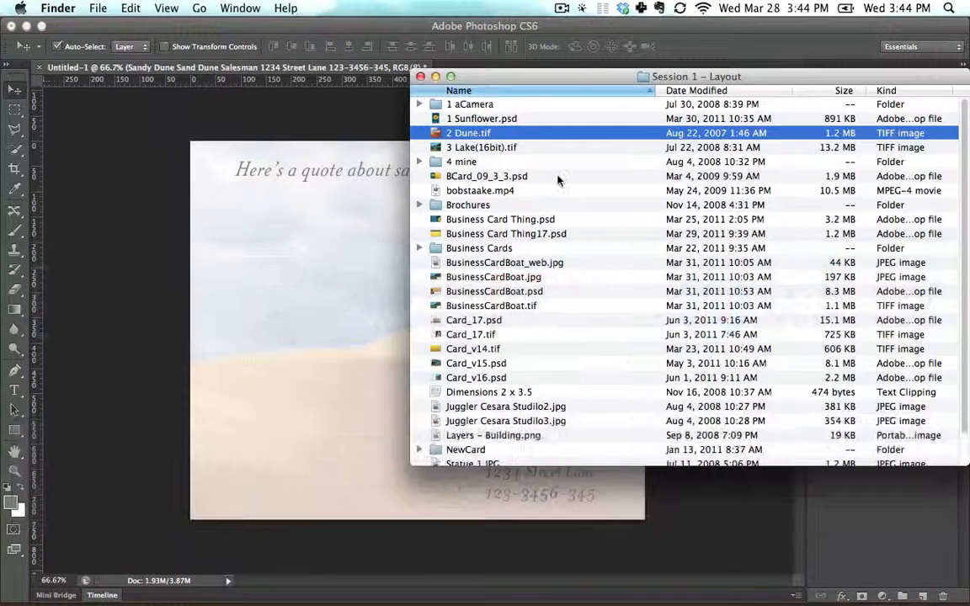
{"action": "left_click", "coordinate": [459, 147]}
{"action": "left_click_drag", "start_coordinate": [459, 147], "coordinate": [385, 284]}
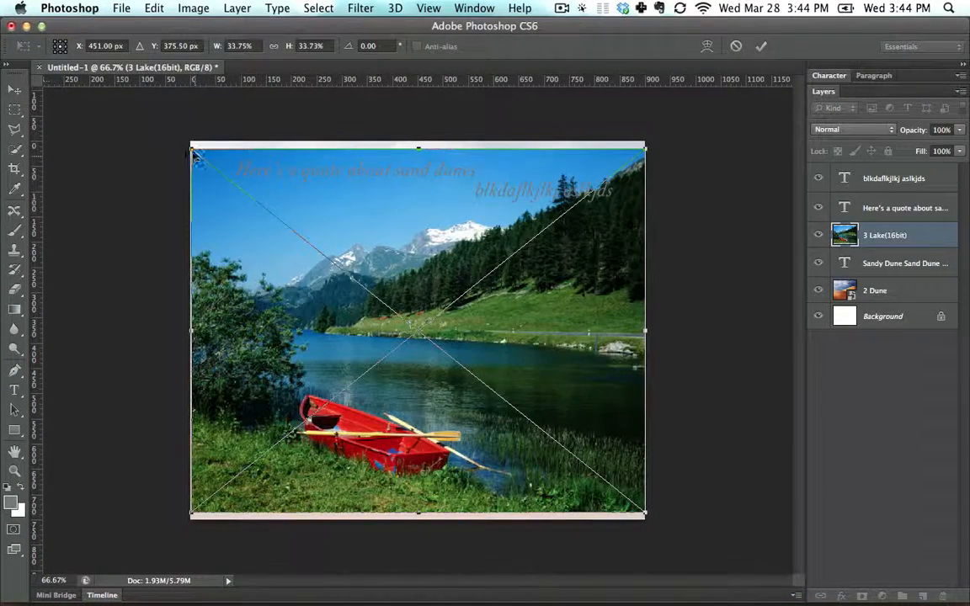
{"action": "left_click_drag", "start_coordinate": [191, 147], "coordinate": [457, 364]}
{"action": "left_click_drag", "start_coordinate": [518, 389], "coordinate": [277, 385]}
{"action": "key", "text": "Return"}
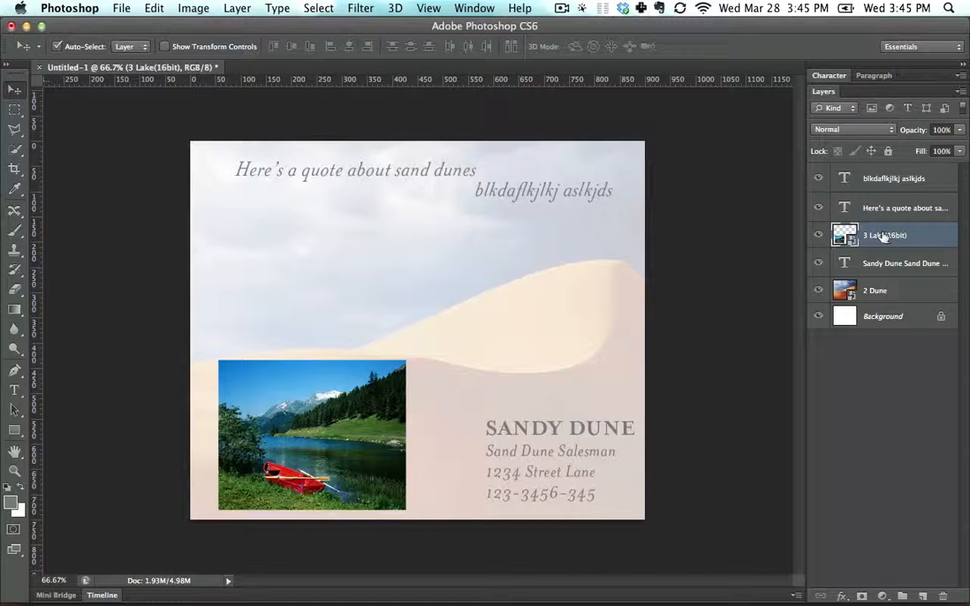
Step: Place 3 Lake(16bit) again, scaled to about 17% near the card's centre, and stack it beneath the smaller lake layer
{"action": "key", "text": "super+Tab"}
{"action": "left_click_drag", "start_coordinate": [455, 85], "coordinate": [335, 277]}
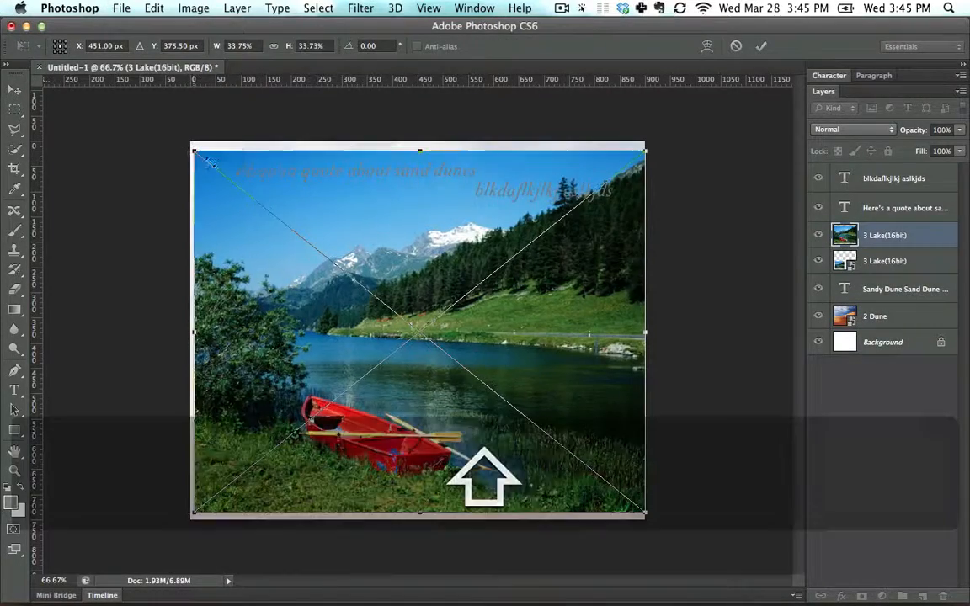
{"action": "left_click_drag", "start_coordinate": [192, 150], "coordinate": [412, 327]}
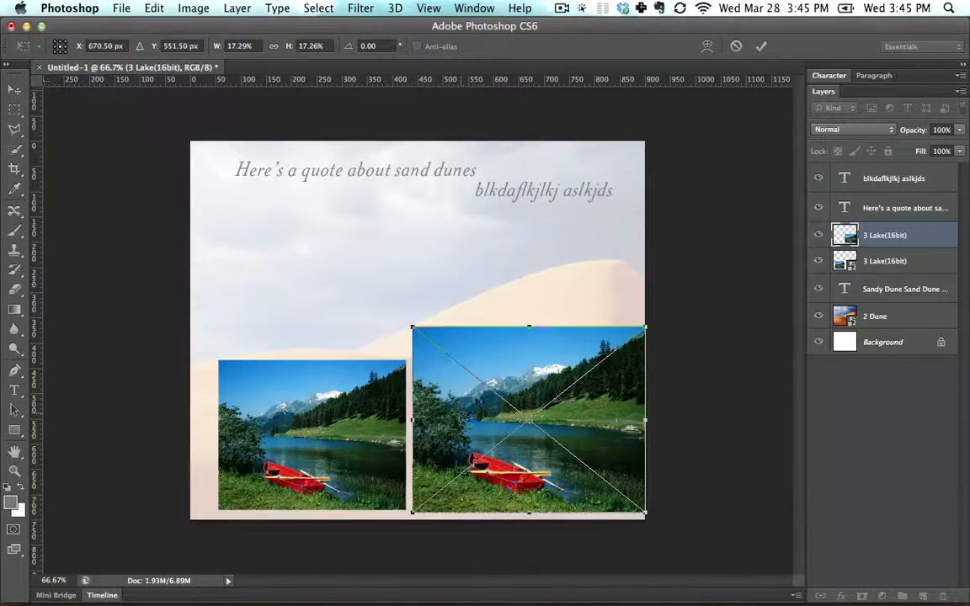
{"action": "left_click_drag", "start_coordinate": [497, 382], "coordinate": [387, 274]}
{"action": "key", "text": "Return"}
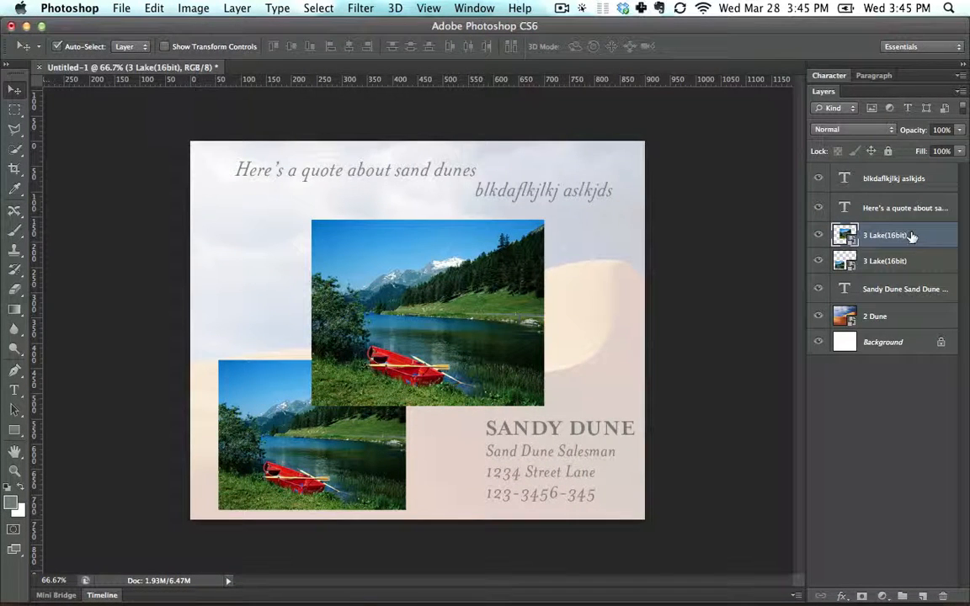
{"action": "left_click_drag", "start_coordinate": [912, 237], "coordinate": [914, 276]}
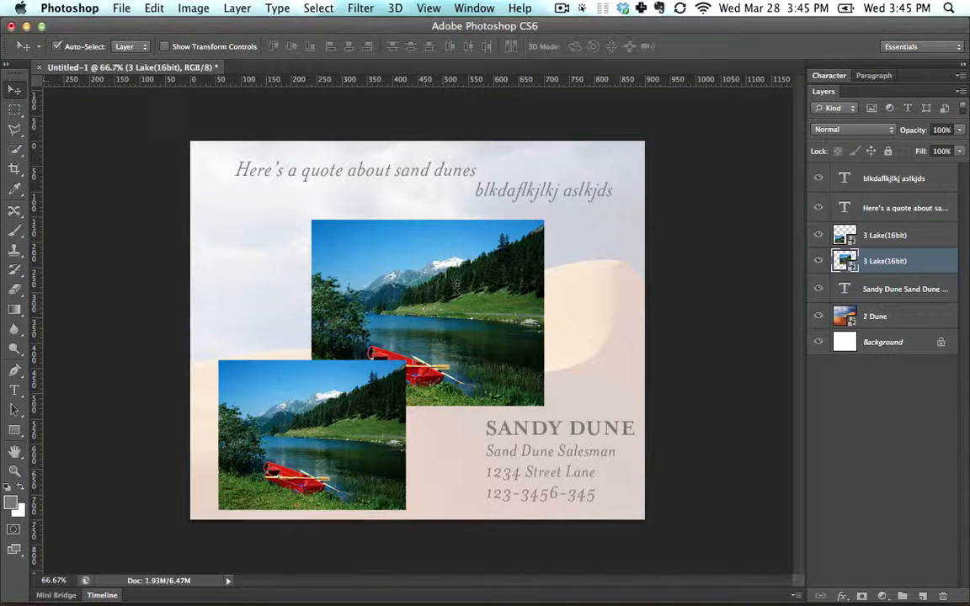
Step: Delete the "blkdaflkjlkj aslkjds" text and move the quote text down so it overlaps the larger lake photo
{"action": "left_click_drag", "start_coordinate": [526, 198], "coordinate": [511, 199]}
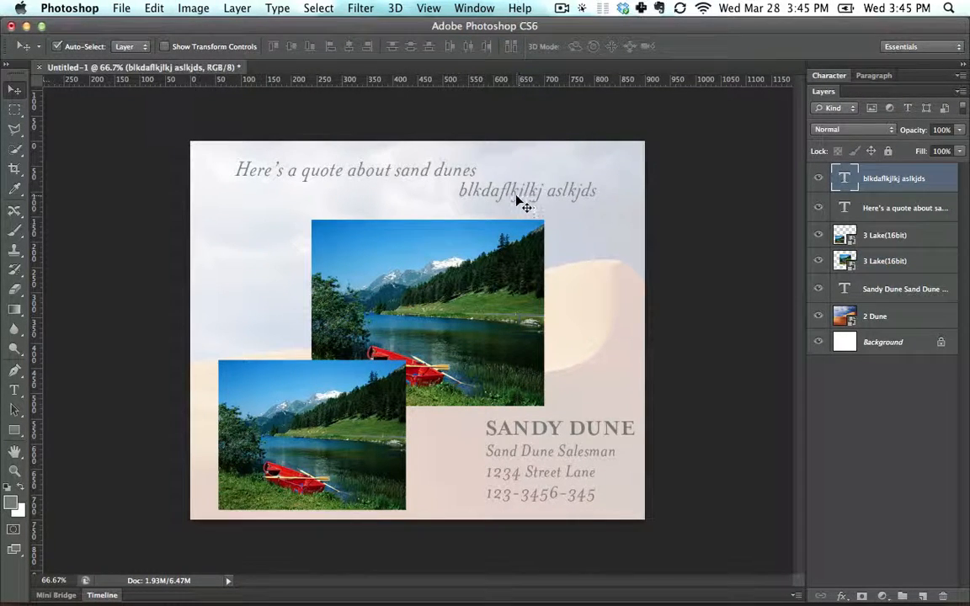
{"action": "key", "text": "BackSpace"}
{"action": "left_click_drag", "start_coordinate": [379, 179], "coordinate": [367, 207]}
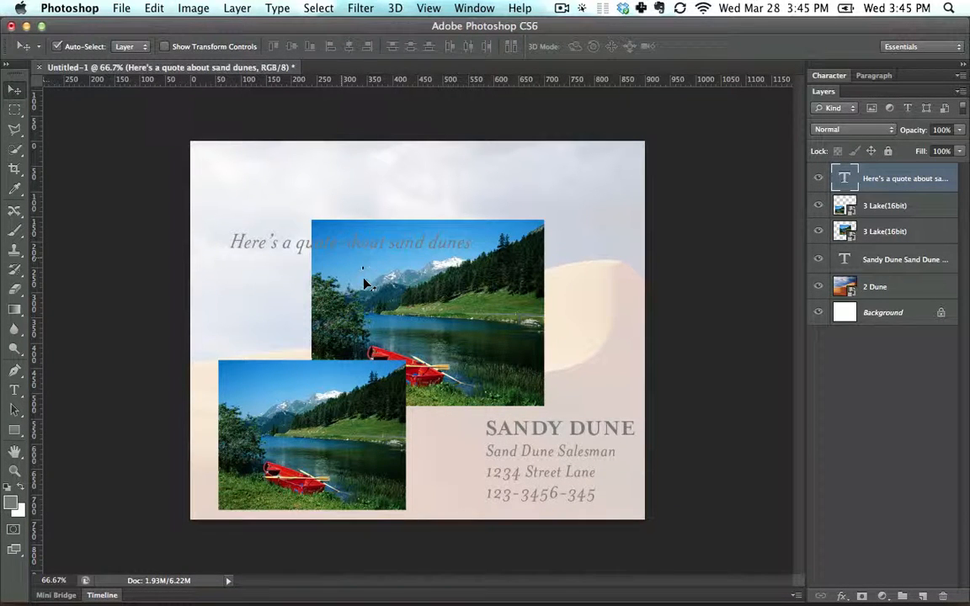
Step: Change the color of the whole "Here's a quote about sand dunes" text to red
{"action": "left_click", "coordinate": [14, 390]}
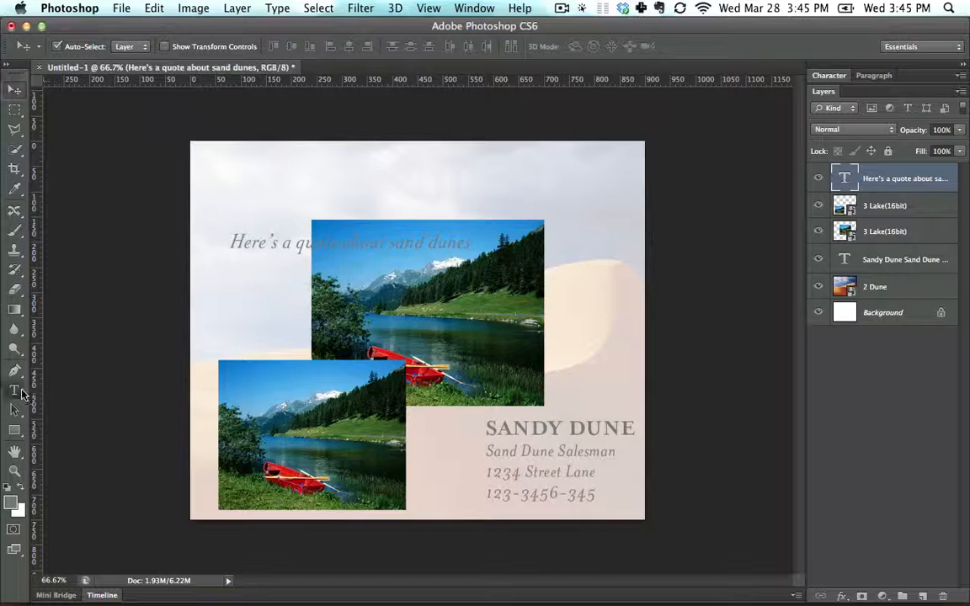
{"action": "left_click_drag", "start_coordinate": [231, 244], "coordinate": [469, 244]}
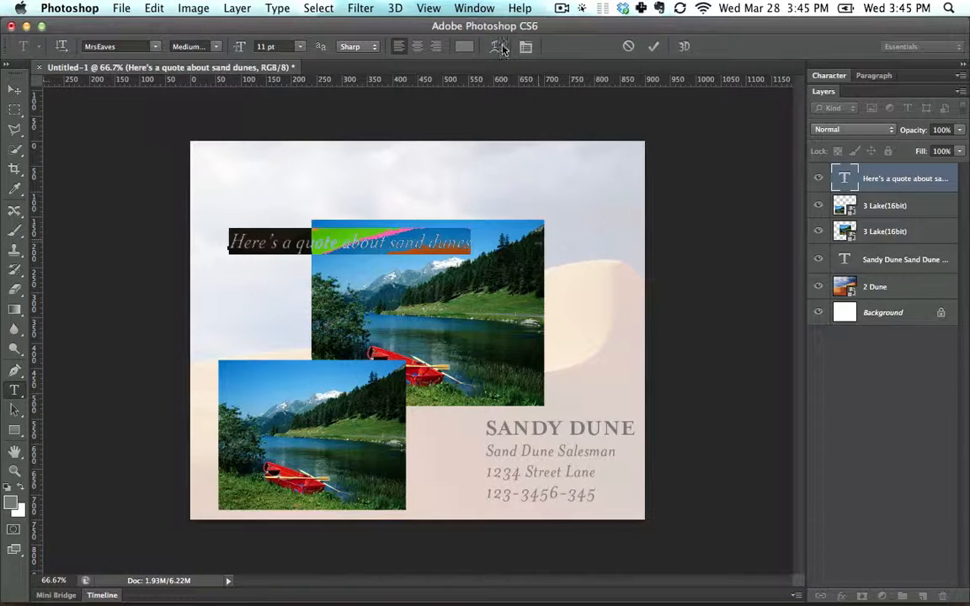
{"action": "left_click", "coordinate": [470, 51]}
{"action": "left_click_drag", "start_coordinate": [464, 175], "coordinate": [507, 171]}
{"action": "left_click", "coordinate": [658, 168]}
Step: Move the red quote up across the larger lake photo's top edge and stack its layer beneath both lake layers
{"action": "left_click", "coordinate": [14, 90]}
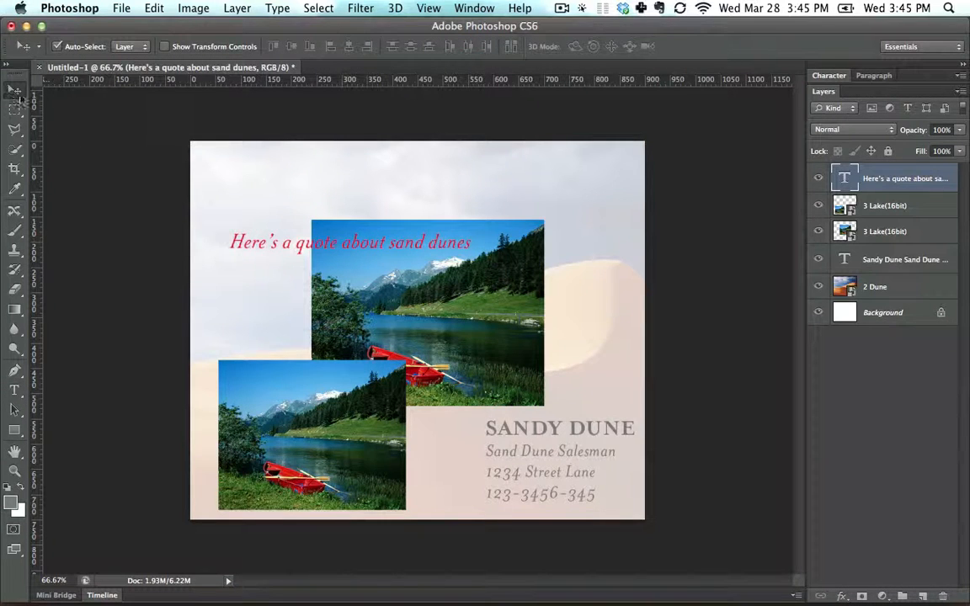
{"action": "left_click_drag", "start_coordinate": [253, 246], "coordinate": [303, 227]}
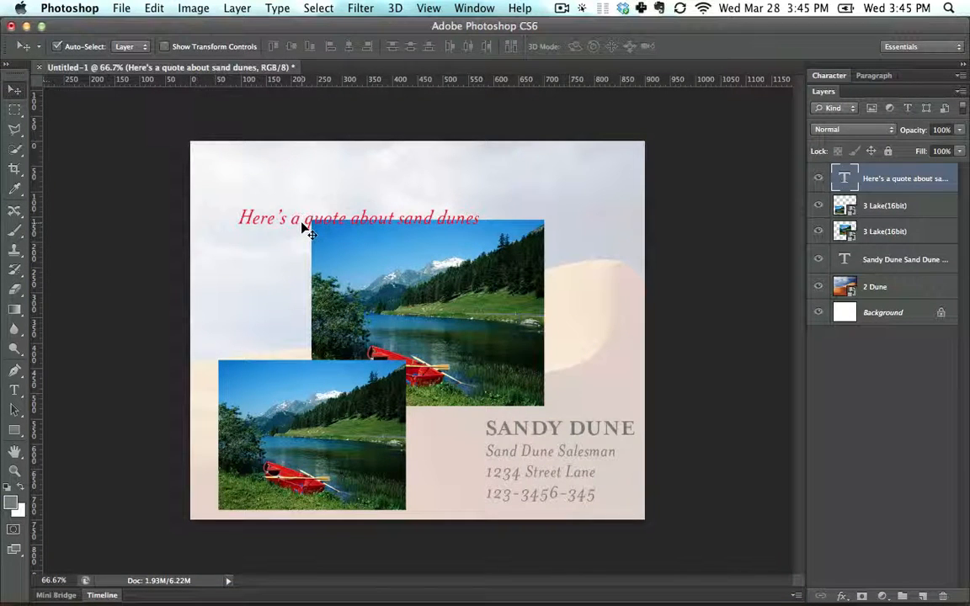
{"action": "key", "text": "Up"}
{"action": "key", "text": "Up"}
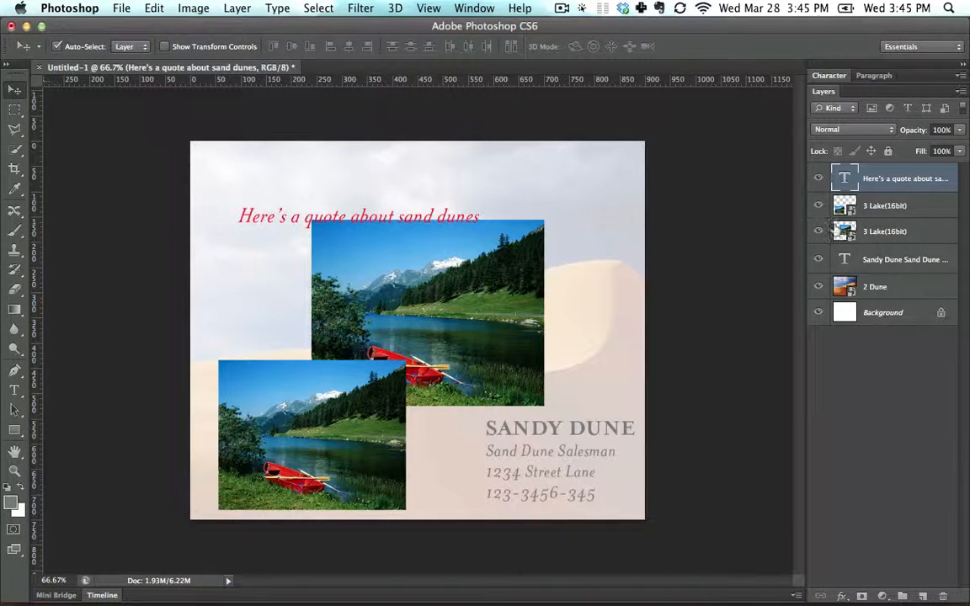
{"action": "left_click_drag", "start_coordinate": [896, 183], "coordinate": [900, 241]}
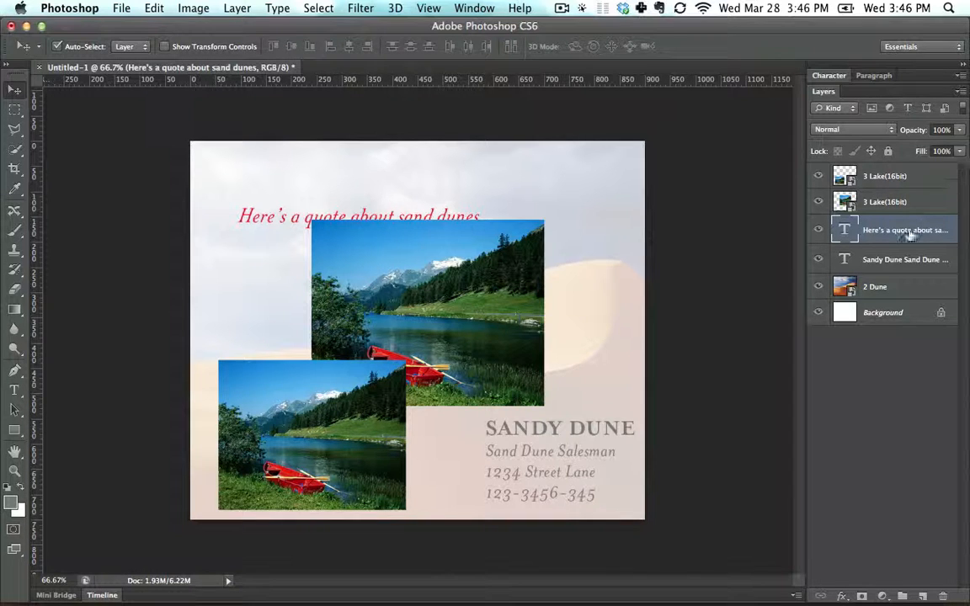
Step: Move the larger lake photo slightly to the right and hide its layer
{"action": "left_click_drag", "start_coordinate": [383, 287], "coordinate": [442, 289]}
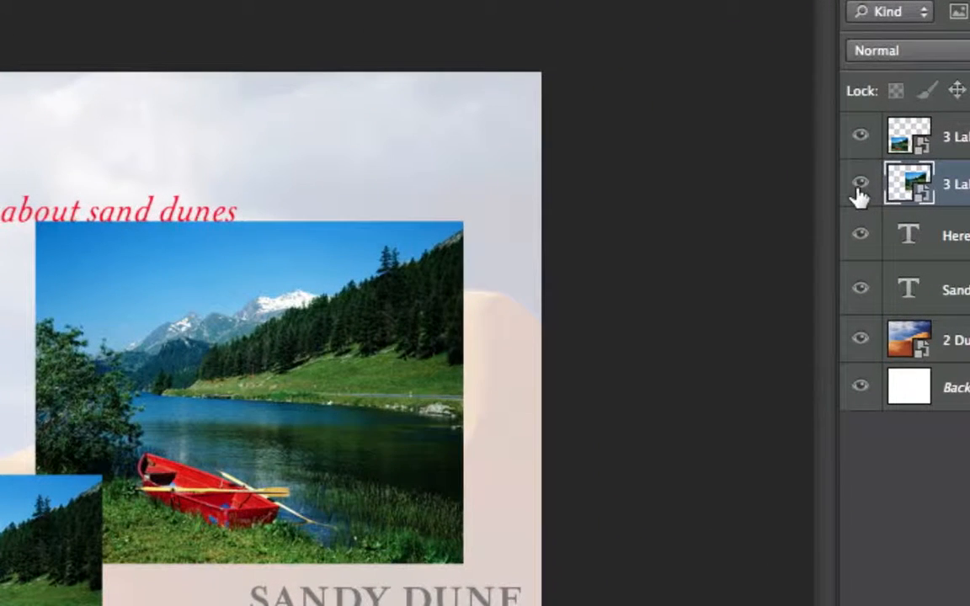
{"action": "left_click", "coordinate": [819, 204]}
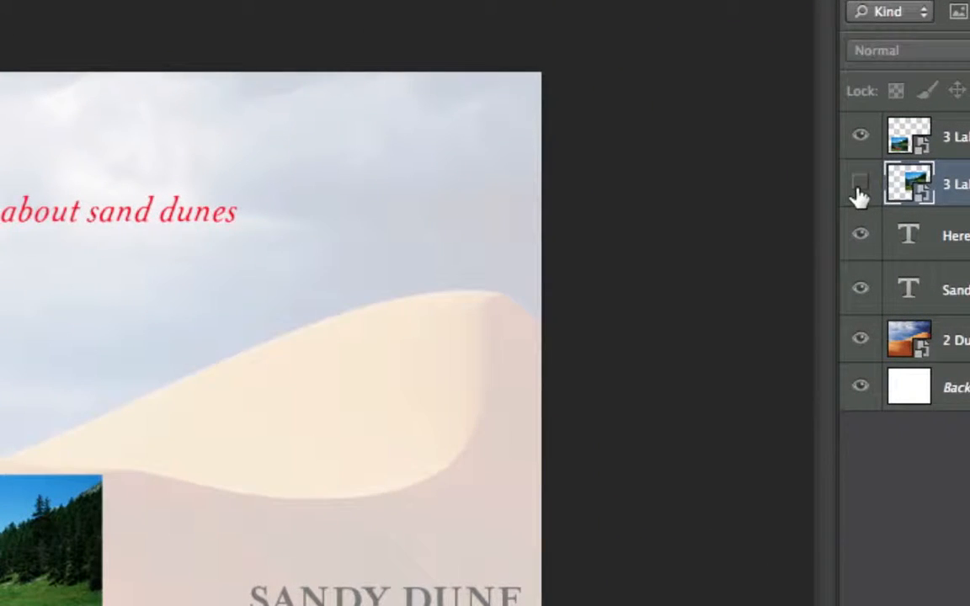
Step: Toggle the visibility of the larger lake photo's layer several times and leave the layer shown
{"action": "left_click", "coordinate": [859, 190]}
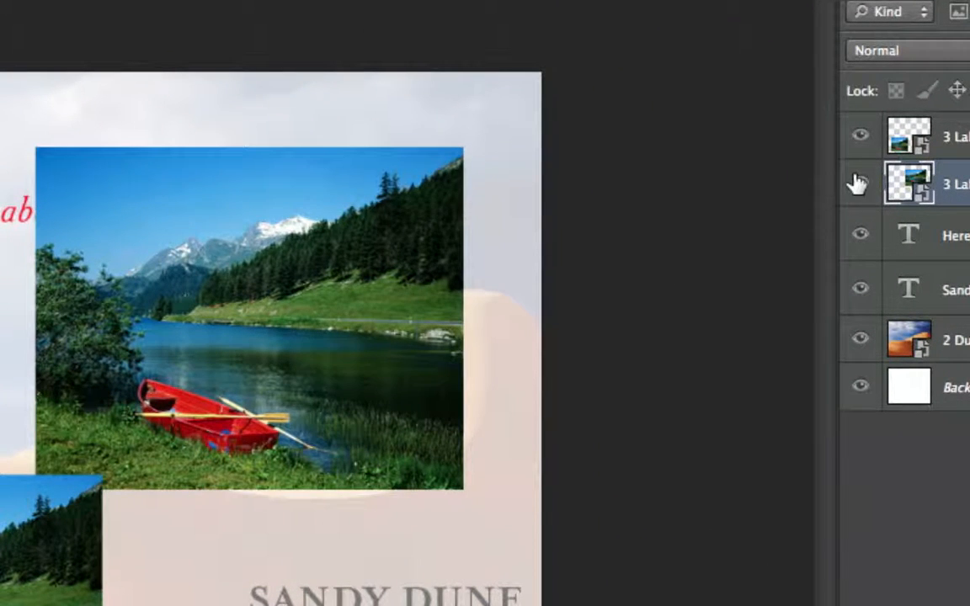
{"action": "left_click", "coordinate": [859, 185]}
{"action": "left_click", "coordinate": [862, 191]}
{"action": "left_click", "coordinate": [864, 192]}
{"action": "left_click", "coordinate": [862, 190]}
{"action": "left_click", "coordinate": [860, 188]}
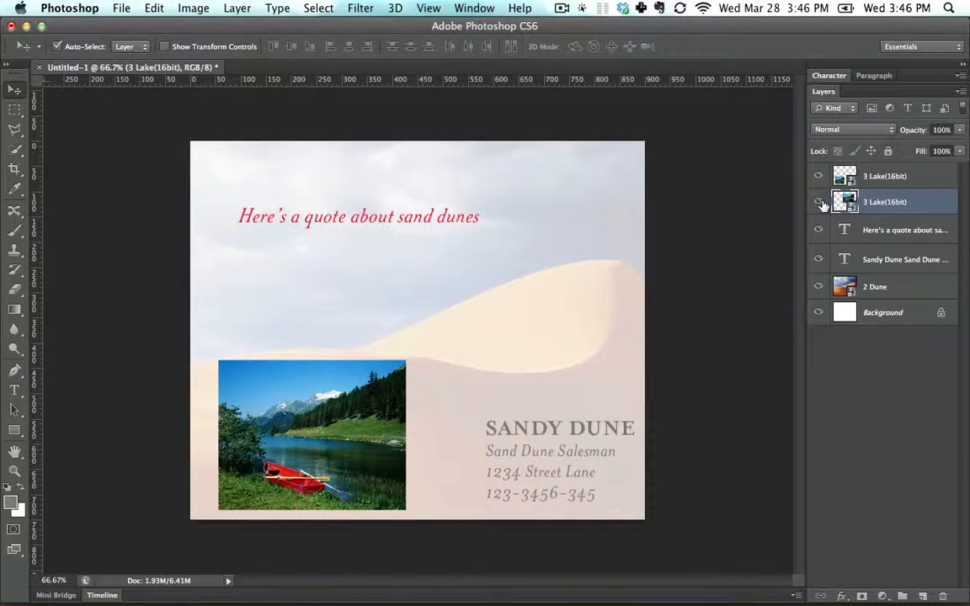
{"action": "left_click", "coordinate": [820, 203]}
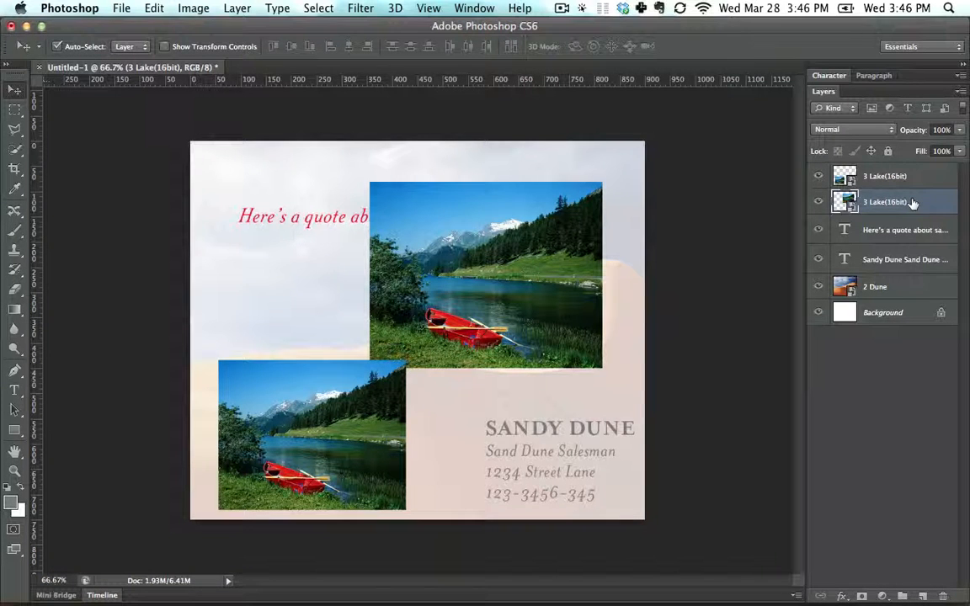
Step: Delete the larger lake photo's layer, and try deleting the smaller lake photo's layer too before undoing that second deletion
{"action": "left_click_drag", "start_coordinate": [913, 203], "coordinate": [942, 595]}
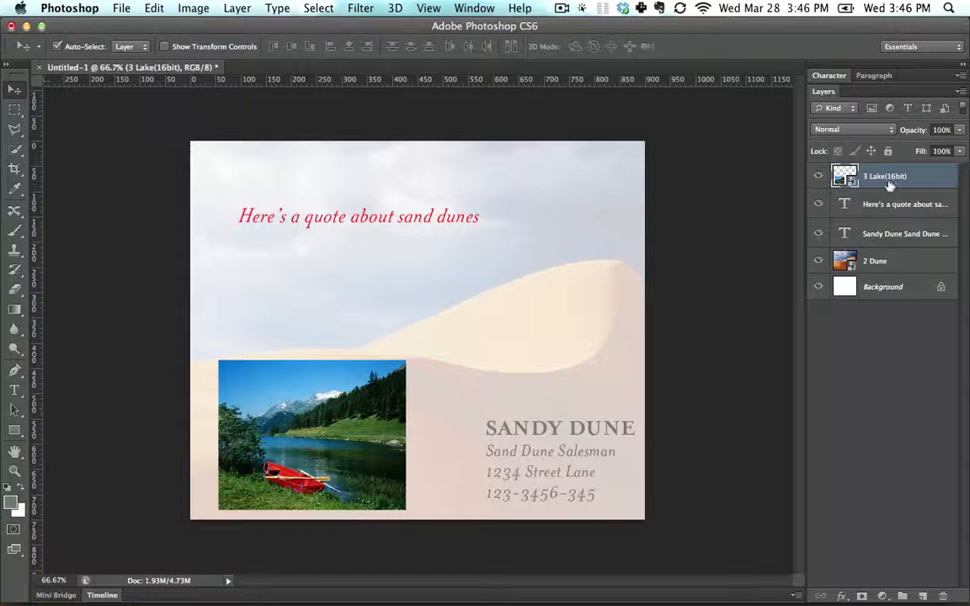
{"action": "left_click_drag", "start_coordinate": [896, 181], "coordinate": [943, 595]}
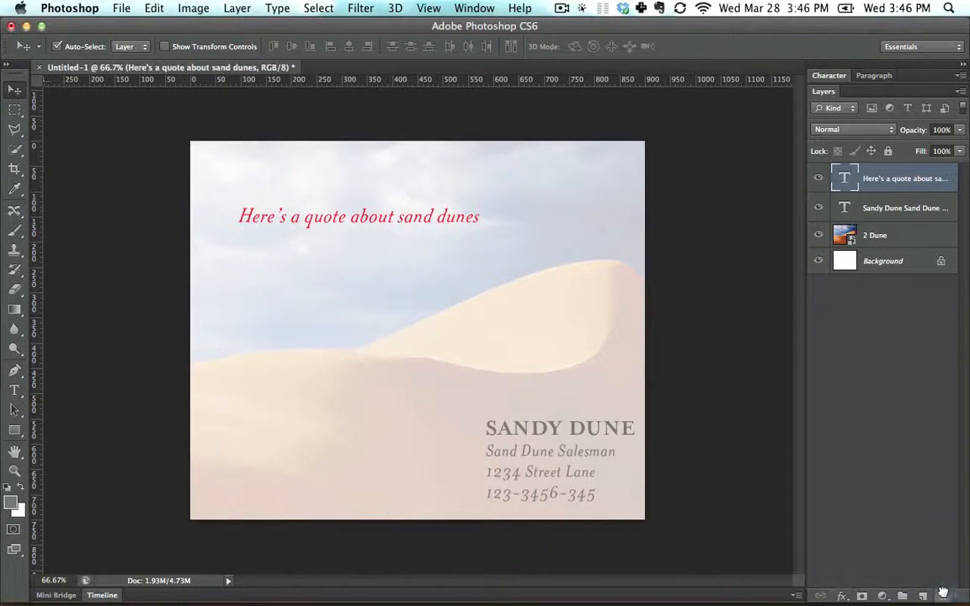
{"action": "key", "text": "super+z"}
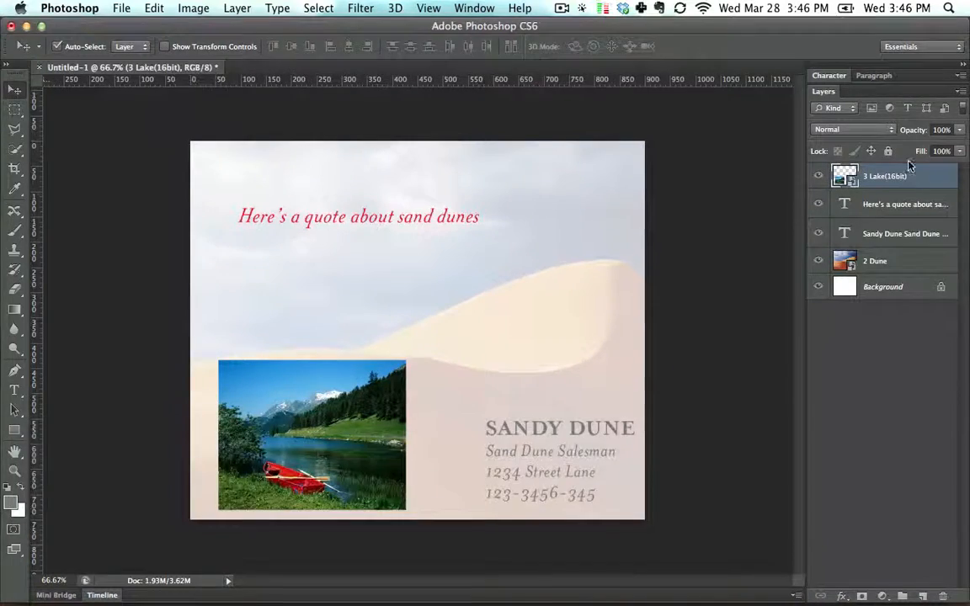
Step: Duplicate the remaining lake photo layer and move the copy up and to the right, overlapping the original's upper-right corner
{"action": "left_click_drag", "start_coordinate": [909, 178], "coordinate": [947, 547]}
{"action": "left_click_drag", "start_coordinate": [908, 500], "coordinate": [870, 592]}
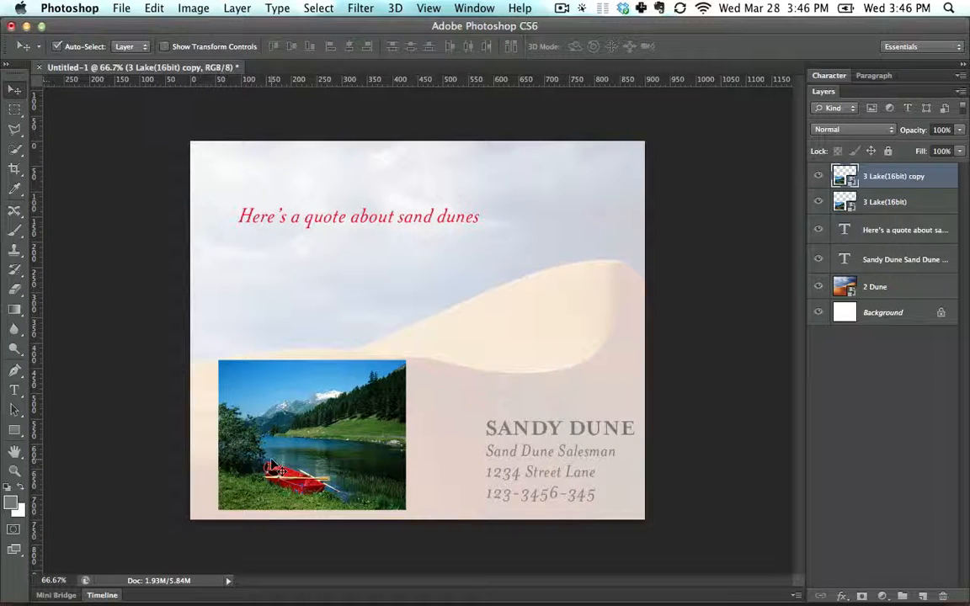
{"action": "left_click_drag", "start_coordinate": [280, 435], "coordinate": [435, 320]}
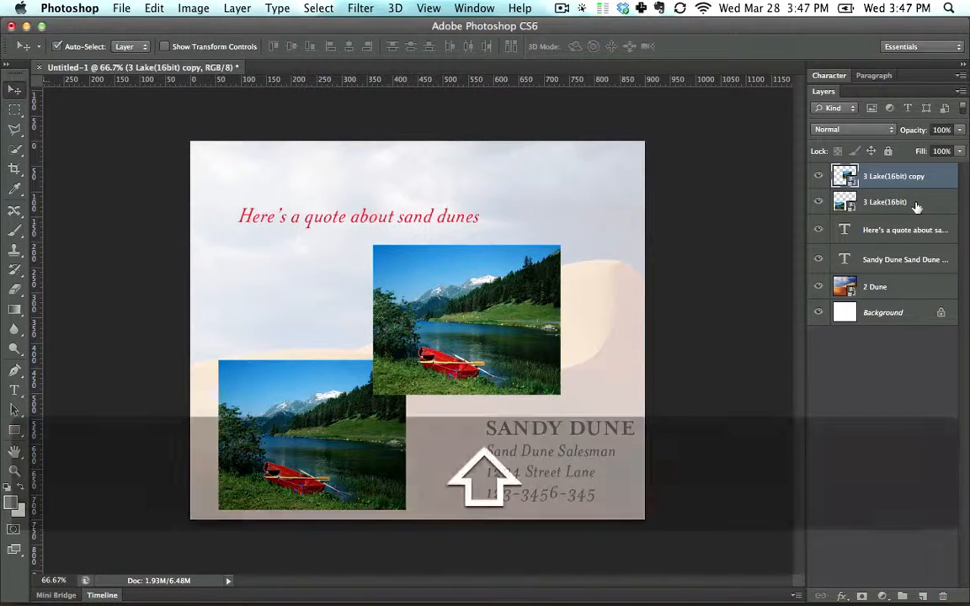
Step: Duplicate both lake photo layers together and move the two copies up and slightly left over the card
{"action": "left_click", "coordinate": [930, 201], "text": "shift"}
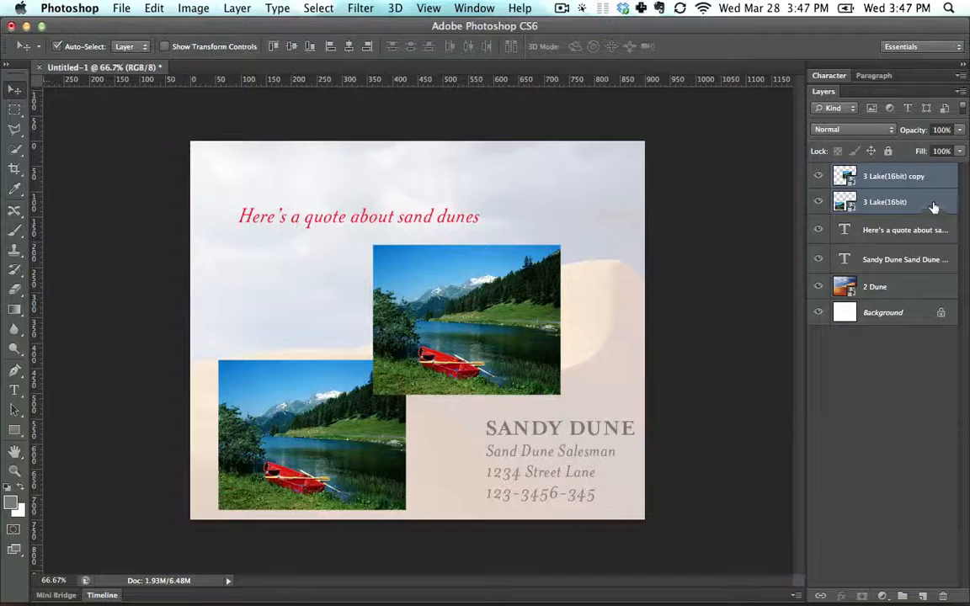
{"action": "left_click_drag", "start_coordinate": [930, 206], "coordinate": [925, 594]}
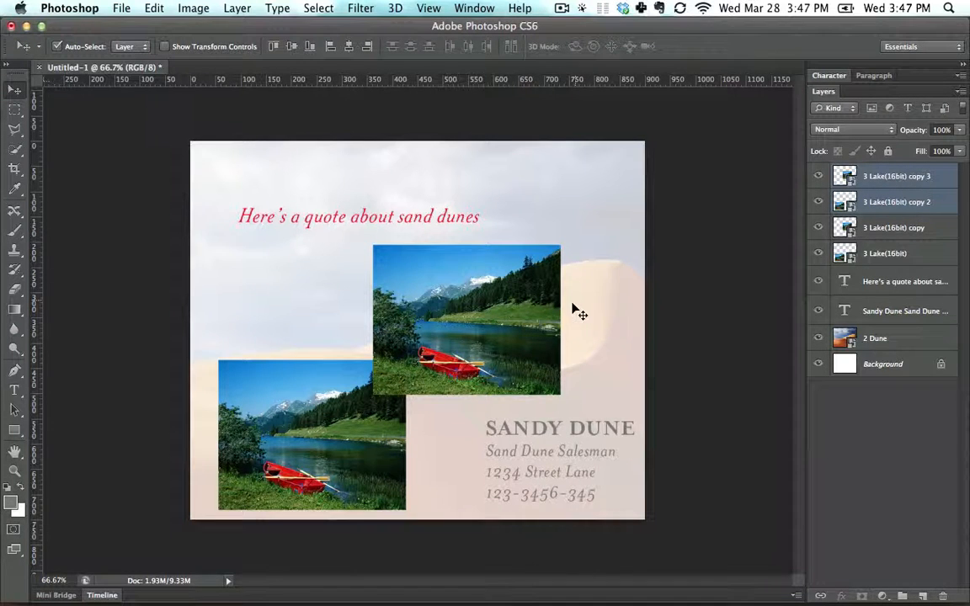
{"action": "left_click_drag", "start_coordinate": [463, 314], "coordinate": [431, 219]}
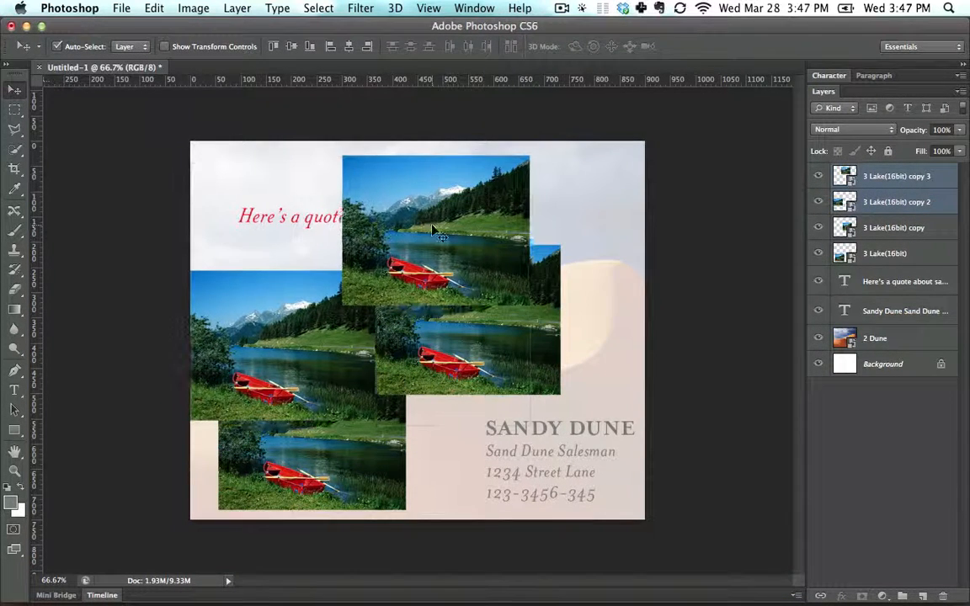
Step: Duplicate all four lake photo layers together and move the four copies to the right and slightly down
{"action": "left_click", "coordinate": [916, 253]}
{"action": "key", "text": "shift"}
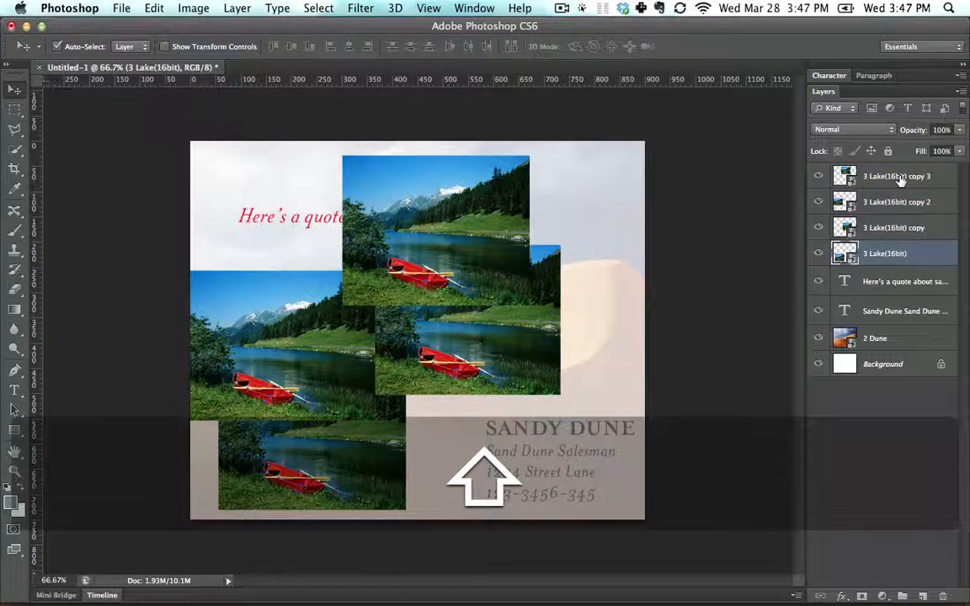
{"action": "left_click", "coordinate": [902, 178], "text": "shift"}
{"action": "left_click_drag", "start_coordinate": [890, 262], "coordinate": [924, 598]}
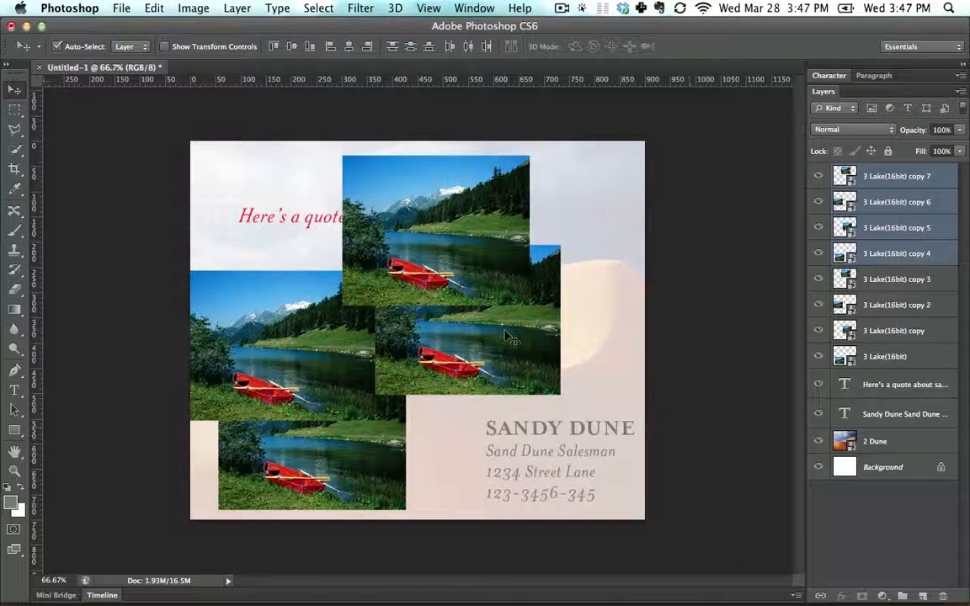
{"action": "left_click_drag", "start_coordinate": [509, 335], "coordinate": [607, 356]}
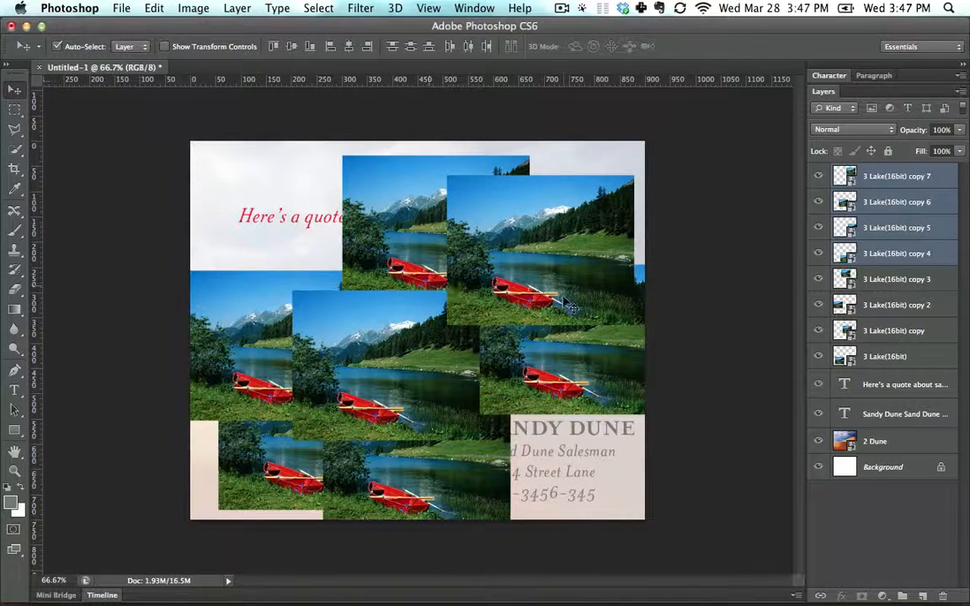
Step: Select the original "3 Lake(16bit)" layer beneath all its copies
{"action": "left_click", "coordinate": [876, 332]}
{"action": "left_click", "coordinate": [881, 357]}
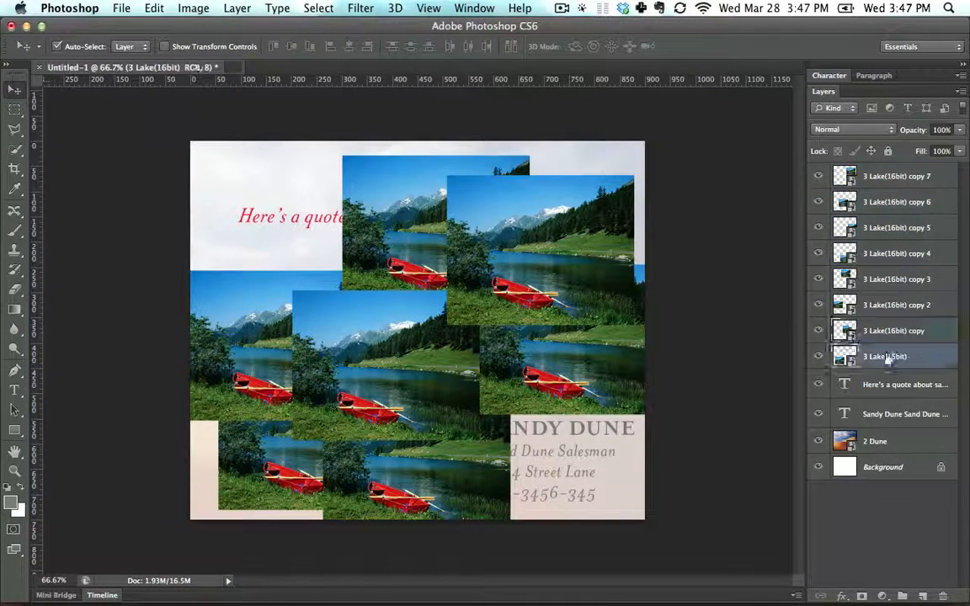